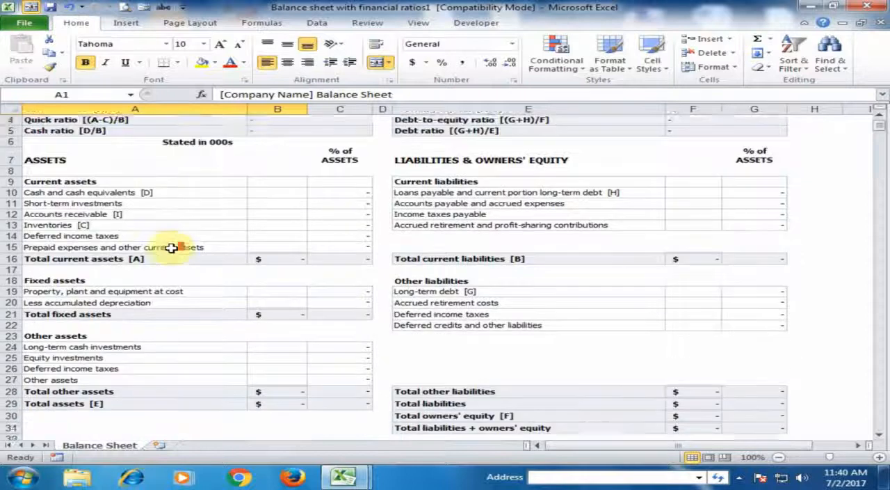
# Replace the company name placeholder in the balance sheet title with "Computer World".
pyautogui.scroll(2, 174, 245)
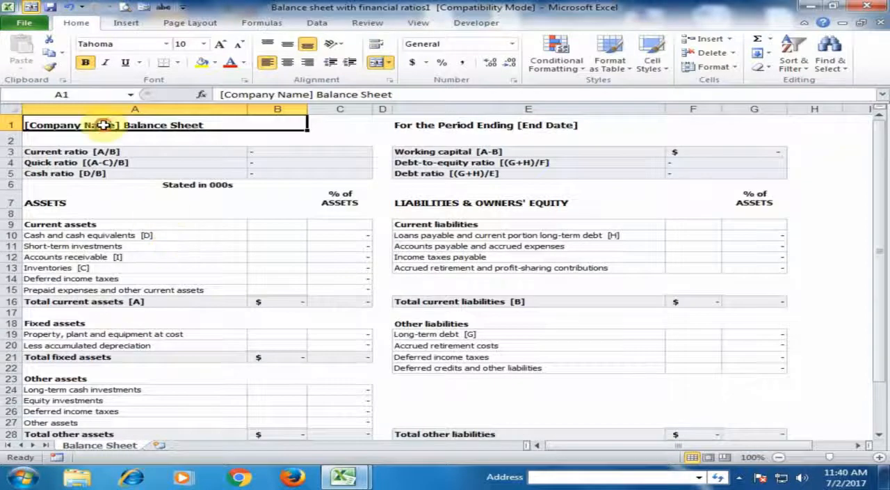
pyautogui.doubleClick(125, 125)
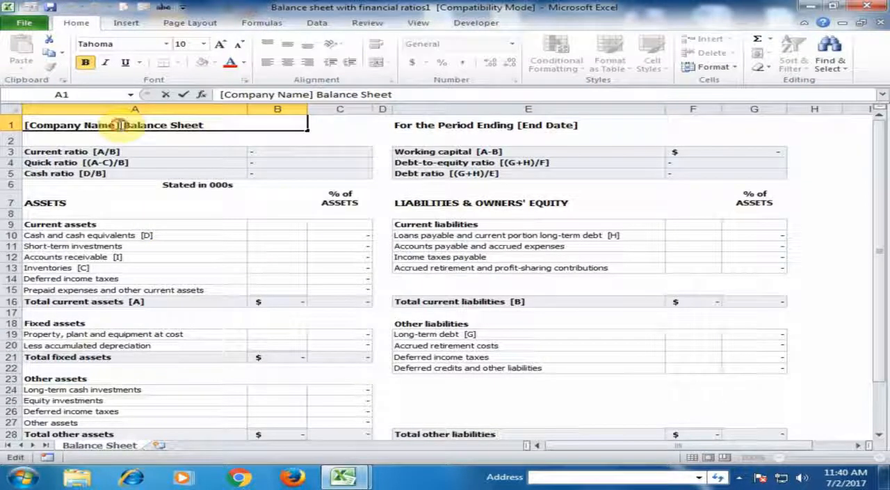
pyautogui.moveTo(120, 125); pyautogui.dragTo(4, 124)
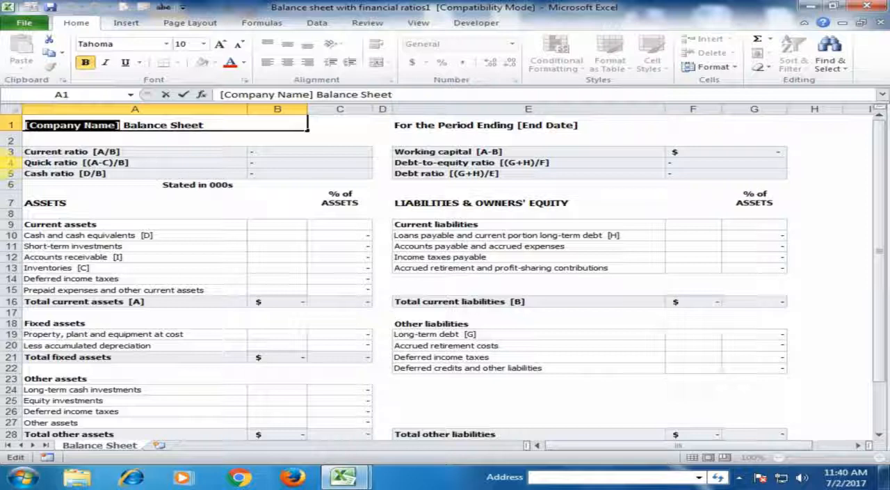
pyautogui.write('C')
pyautogui.write('omputer Wo')
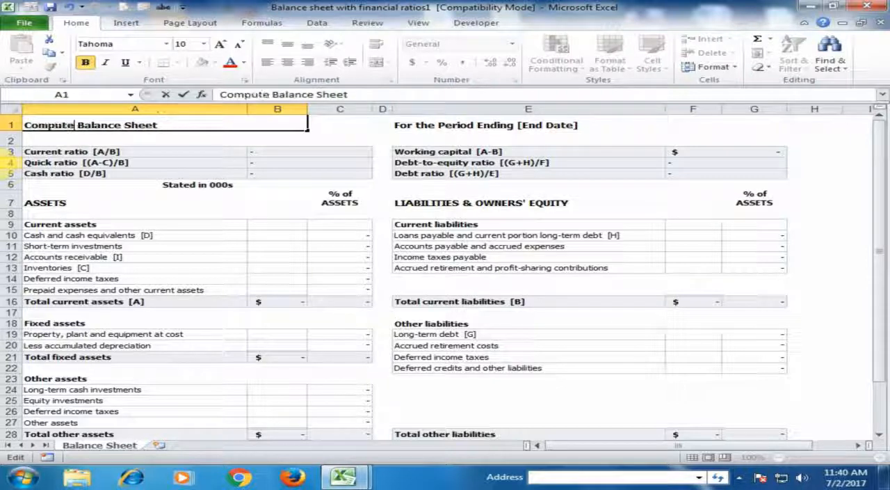
pyautogui.write('rld')
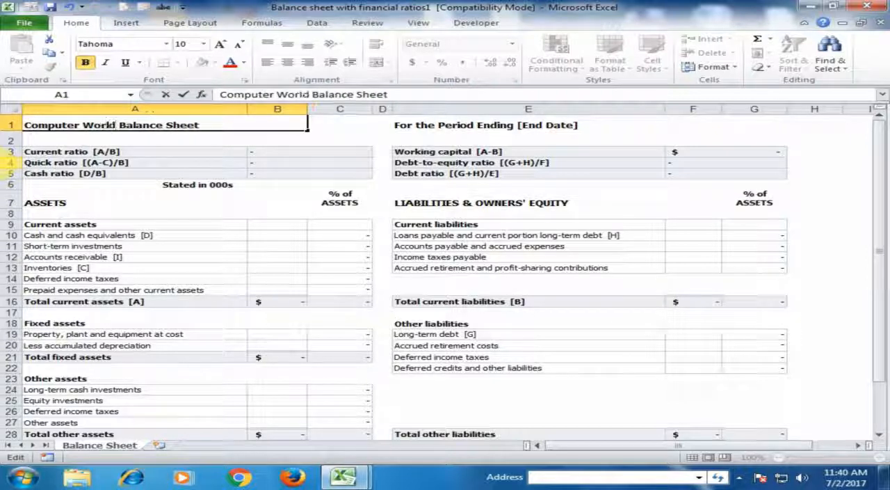
pyautogui.press('Return')
pyautogui.press('Up')
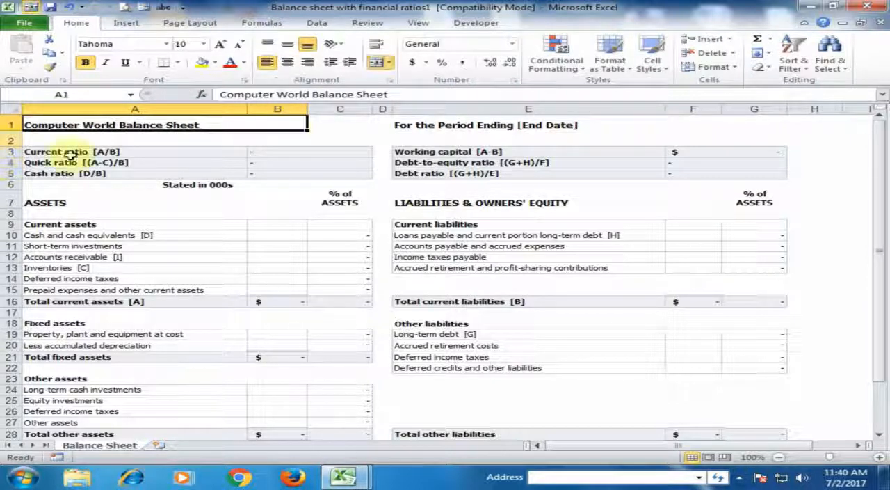
# Enlarge the balance sheet title in A1 and the period-ending heading in E1 to font size 14.
pyautogui.click(467, 126)
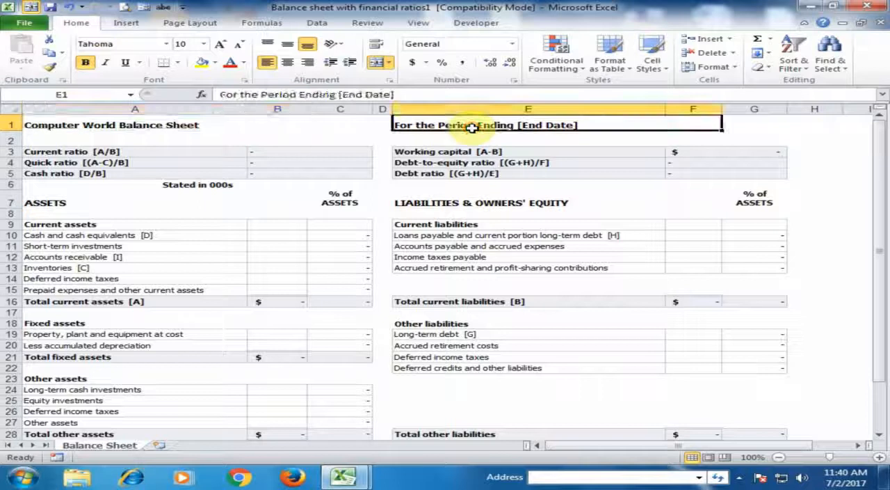
pyautogui.click(188, 128)
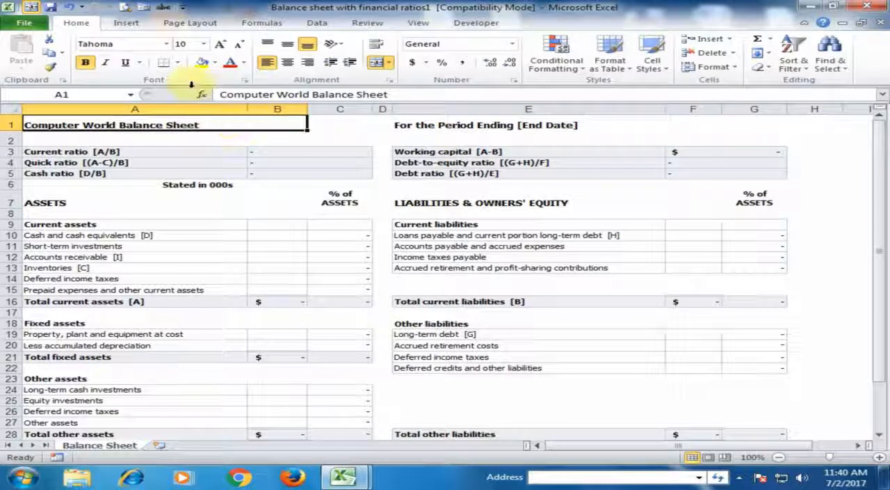
pyautogui.click(220, 44)
pyautogui.click(220, 44)
pyautogui.click(220, 44)
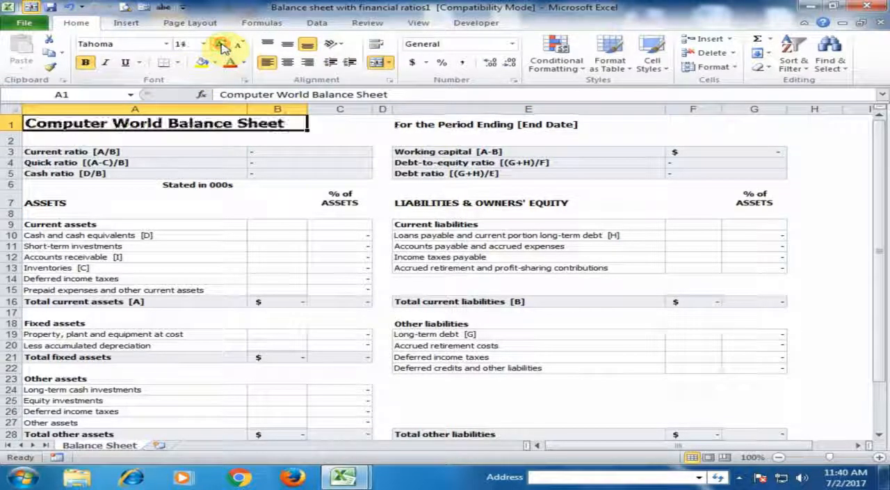
pyautogui.click(460, 125)
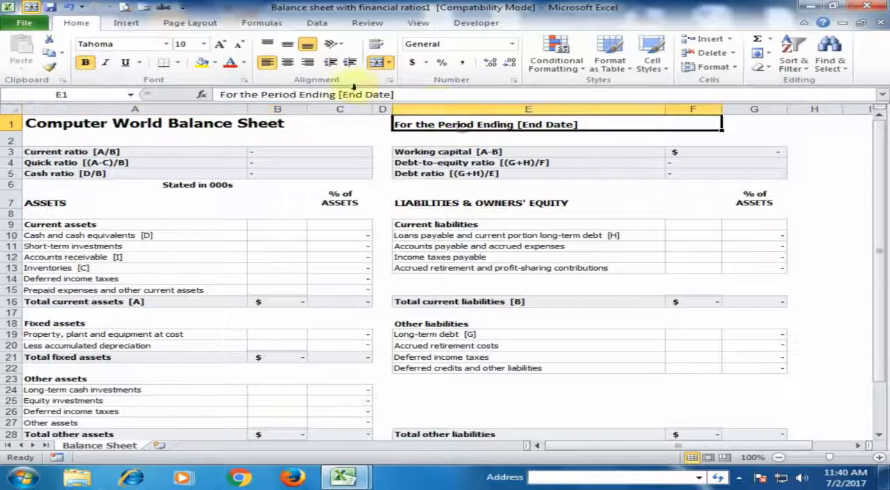
pyautogui.click(221, 45)
pyautogui.click(221, 45)
pyautogui.click(221, 45)
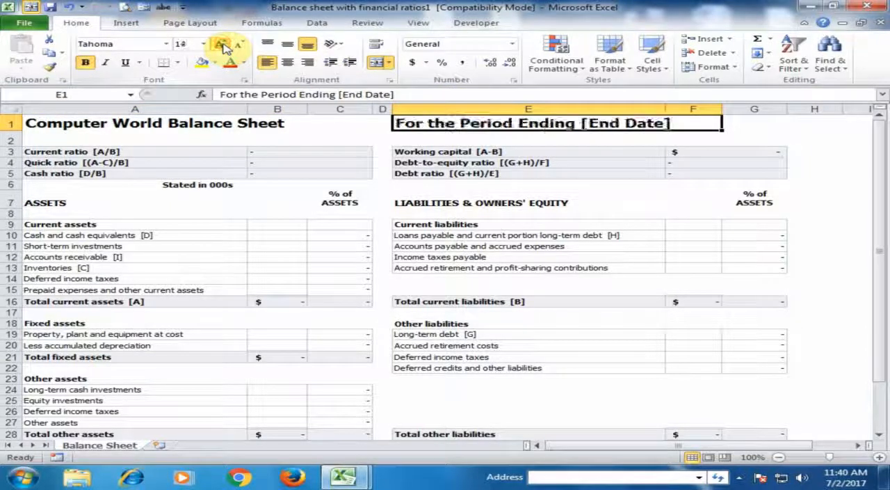
# Enter 10000 as the amount for Cash and cash equivalents in B10.
pyautogui.click(236, 183)
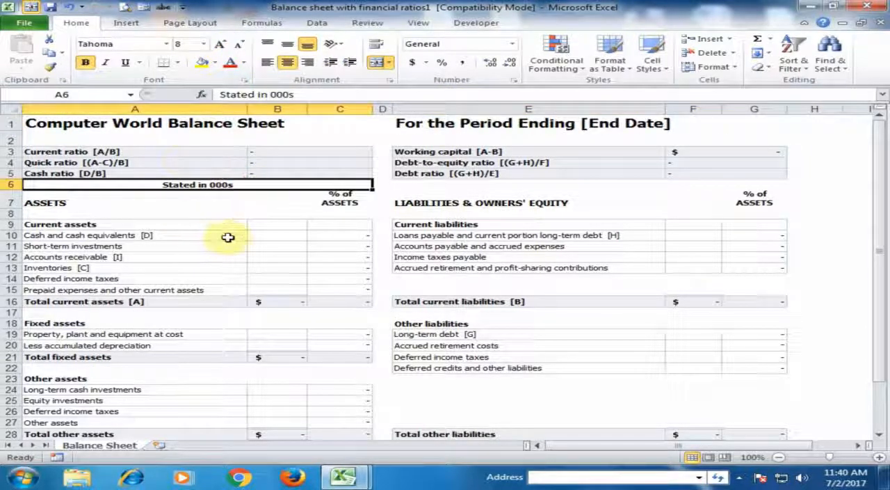
pyautogui.click(176, 243)
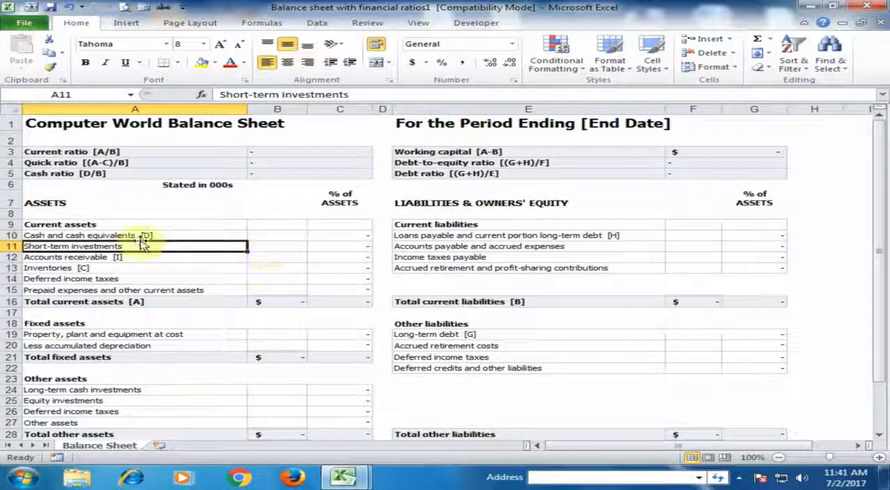
pyautogui.click(277, 239)
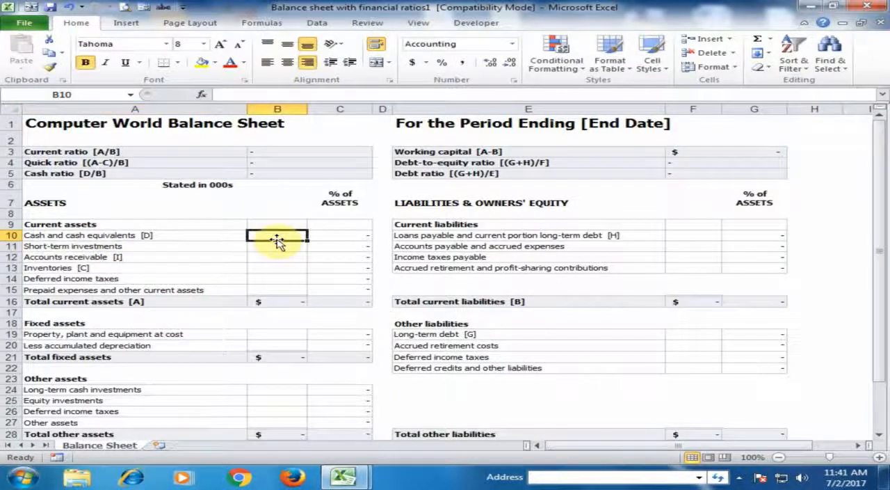
pyautogui.write('10000')
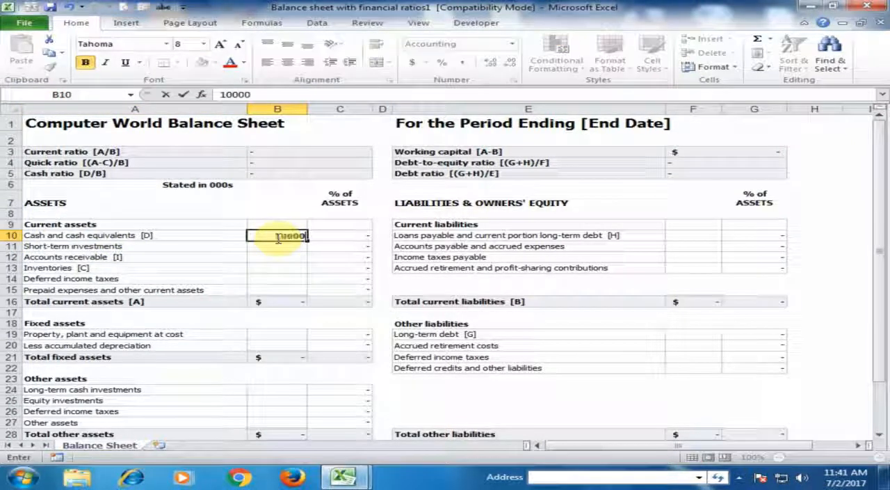
pyautogui.press('Return')
pyautogui.press('Return')
pyautogui.click(276, 235)
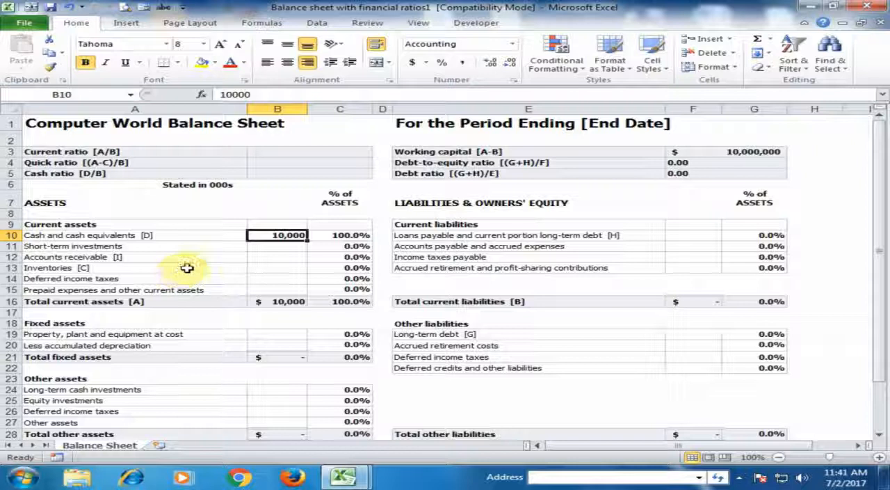
# Enter 5000 as the amount for Short-term investments in B11.
pyautogui.click(294, 245)
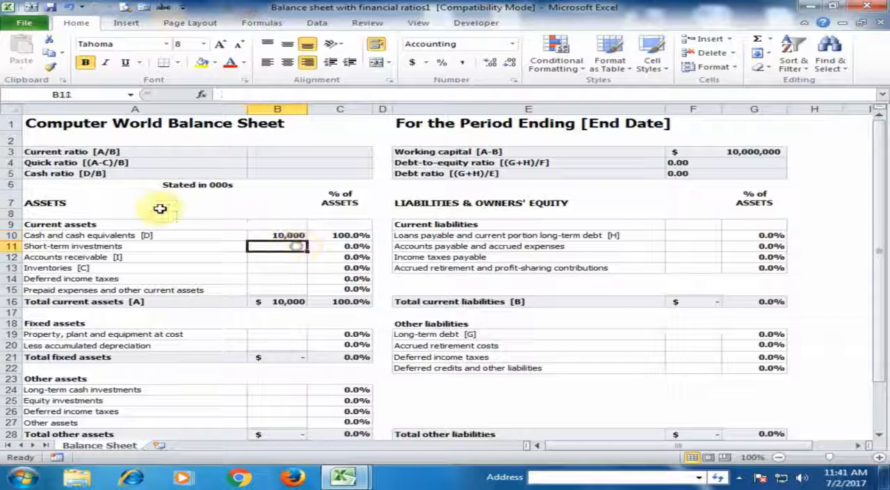
pyautogui.write('5,00')
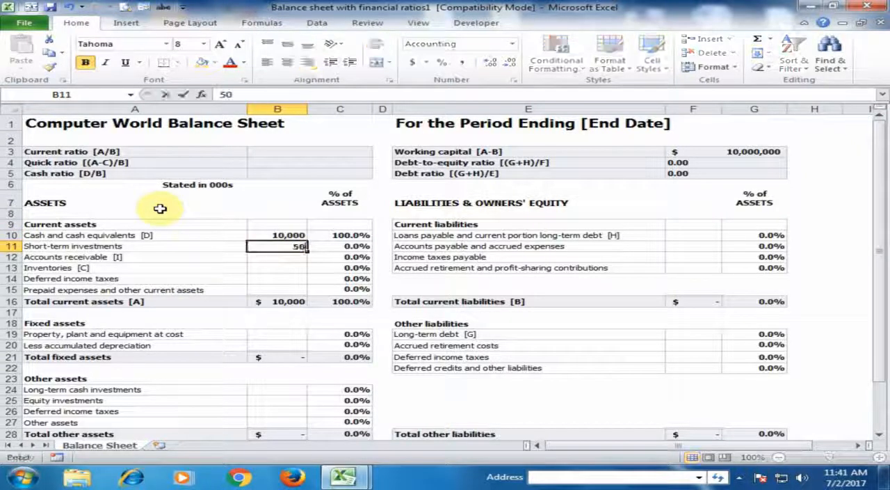
pyautogui.write('00')
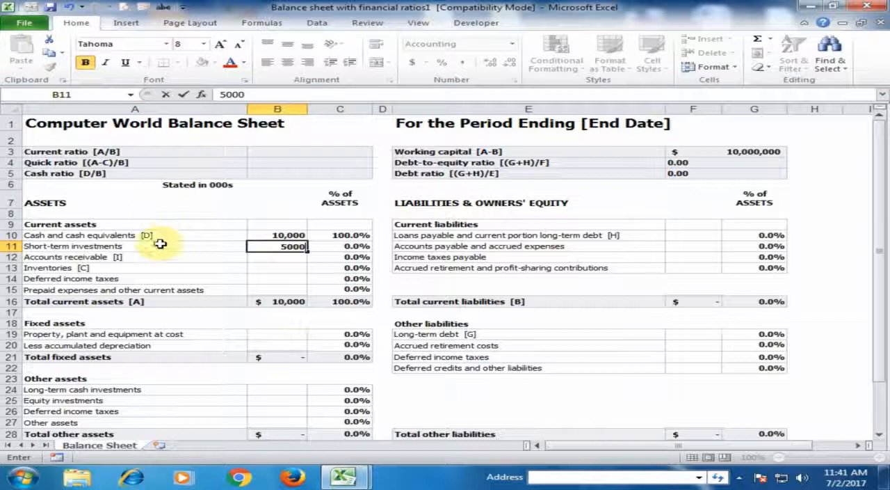
pyautogui.click(162, 249)
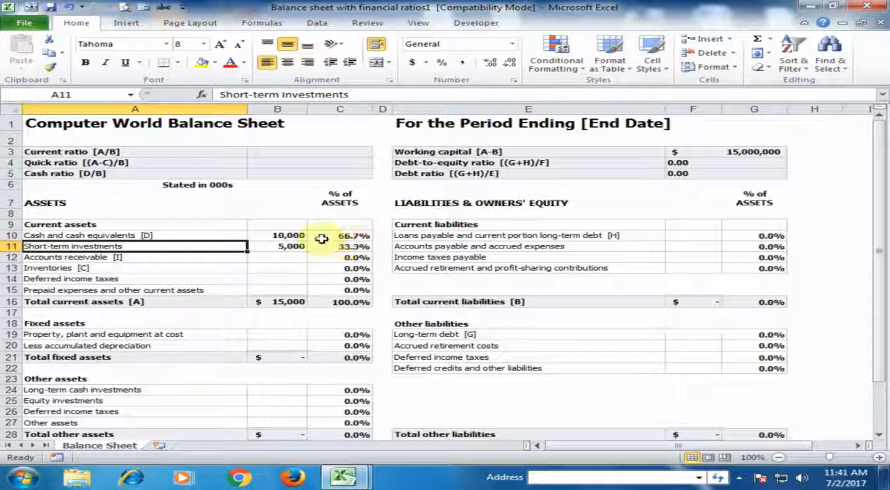
# Enter 2000 as the Inventories amount in B13 and check the Total current assets formula.
pyautogui.click(278, 270)
pyautogui.write('2,00')
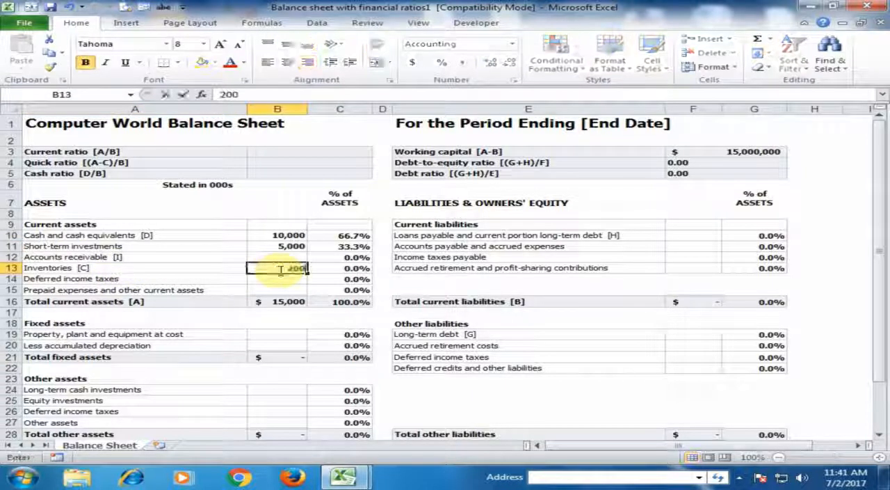
pyautogui.write('0')
pyautogui.click(235, 268)
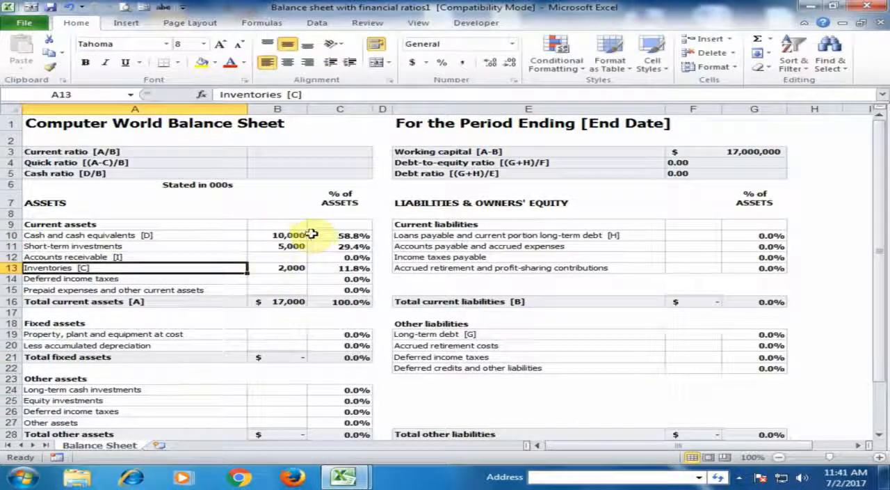
pyautogui.click(287, 303)
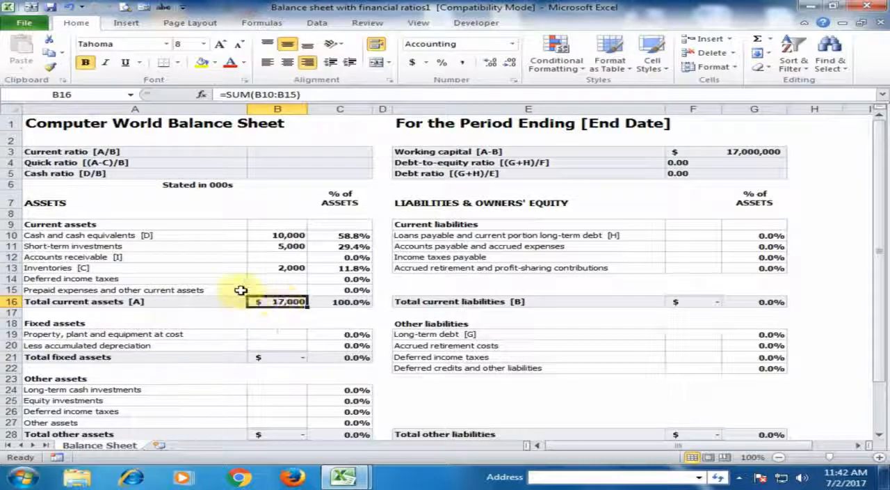
# Enter 50000 as the amount for Property, plant and equipment at cost in B19.
pyautogui.click(280, 335)
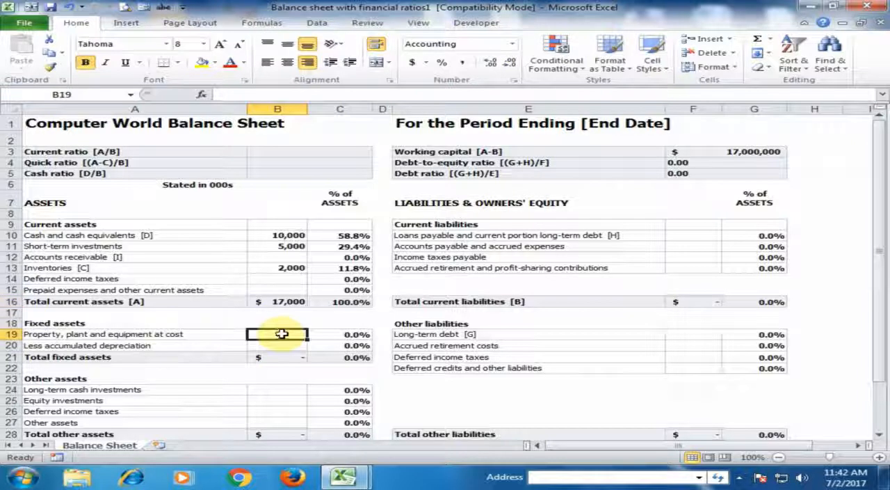
pyautogui.write('50,000')
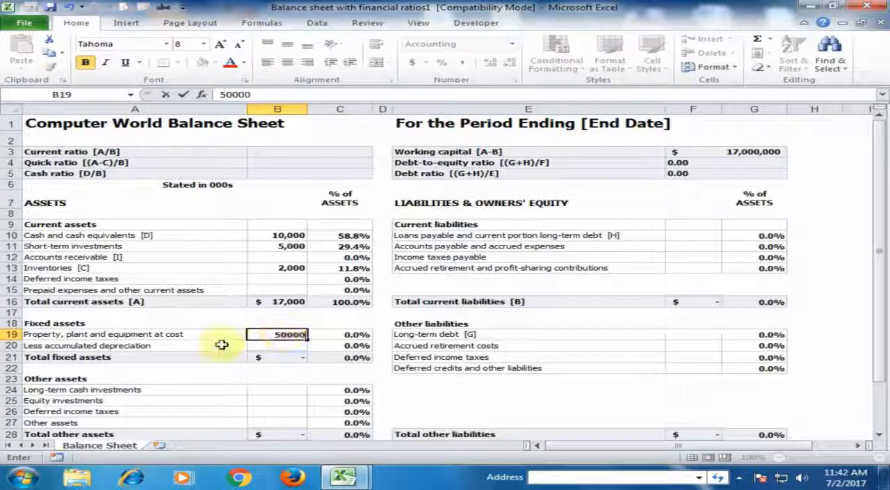
pyautogui.click(213, 335)
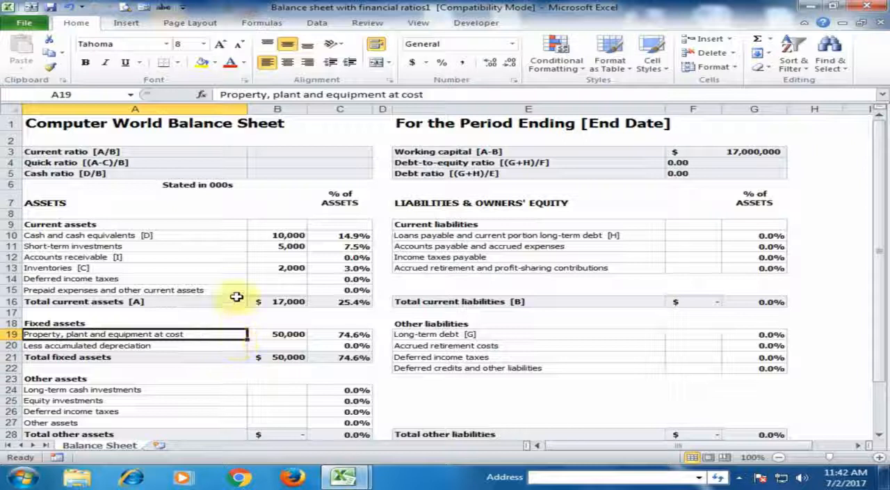
# Set the accounting format's currency symbol to None for the Total current assets amount in B16.
pyautogui.click(284, 303)
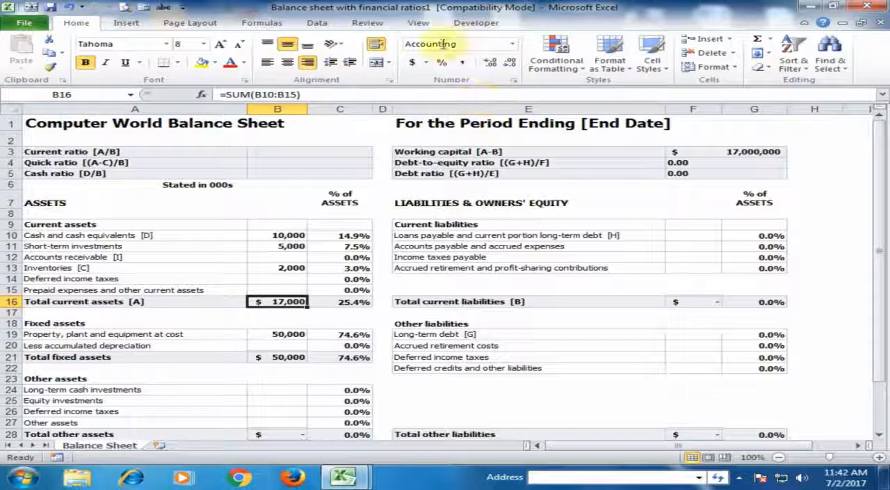
pyautogui.click(516, 81)
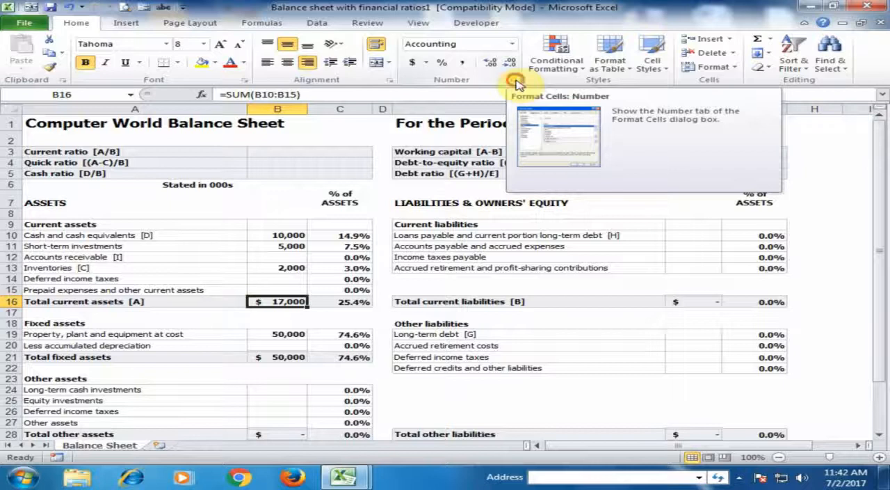
pyautogui.click(465, 102)
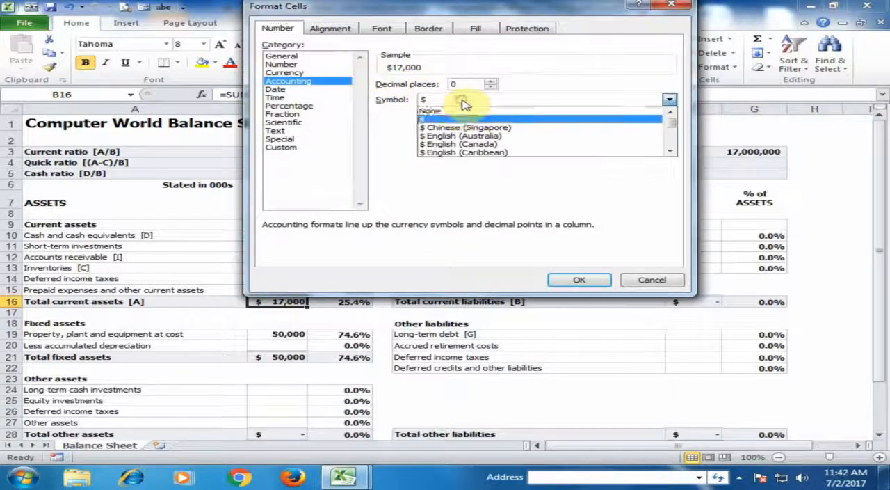
pyautogui.click(461, 113)
pyautogui.click(578, 281)
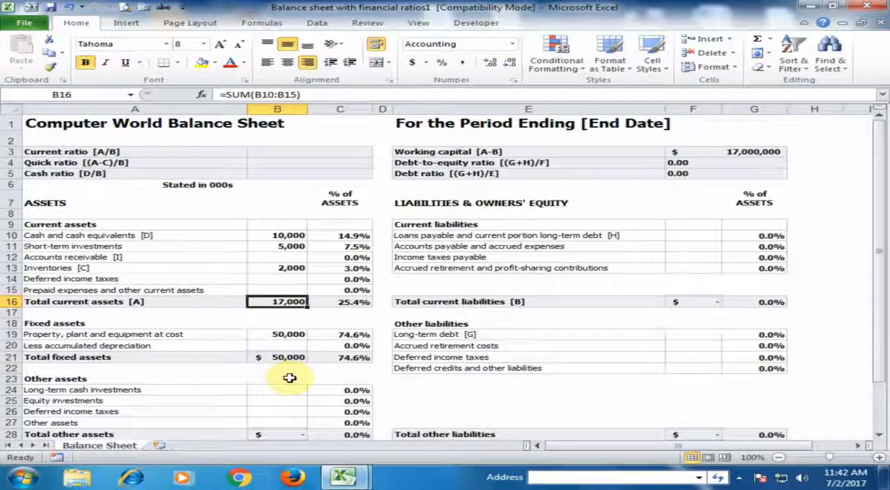
# Copy the symbol-free number format to the Total fixed assets, Total other assets and Total assets amounts (B21, B28, B29).
pyautogui.click(51, 68)
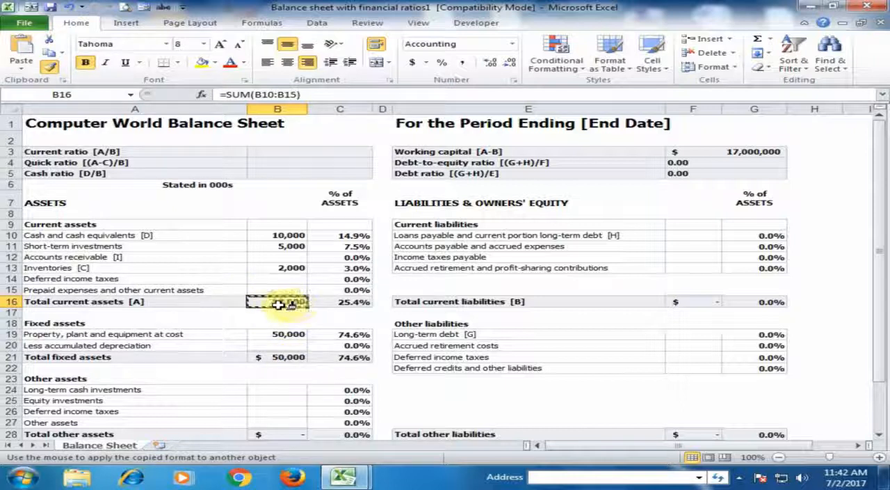
pyautogui.click(287, 356)
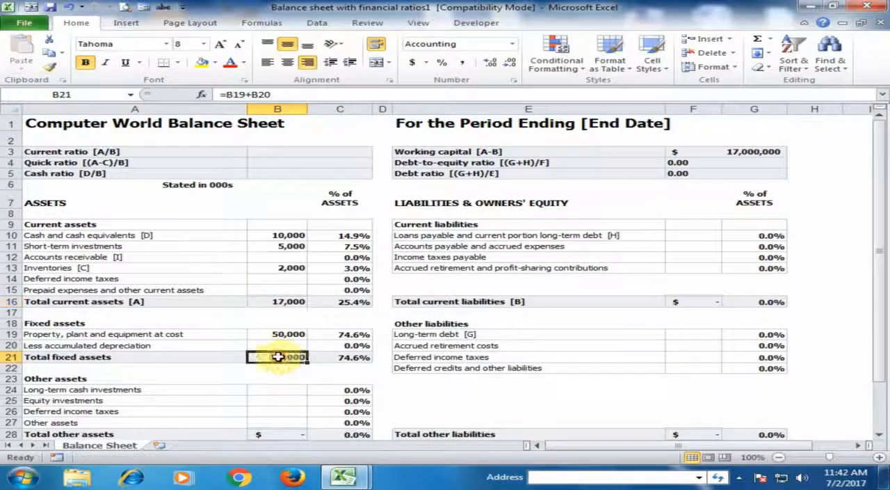
pyautogui.scroll(-2, 303, 358)
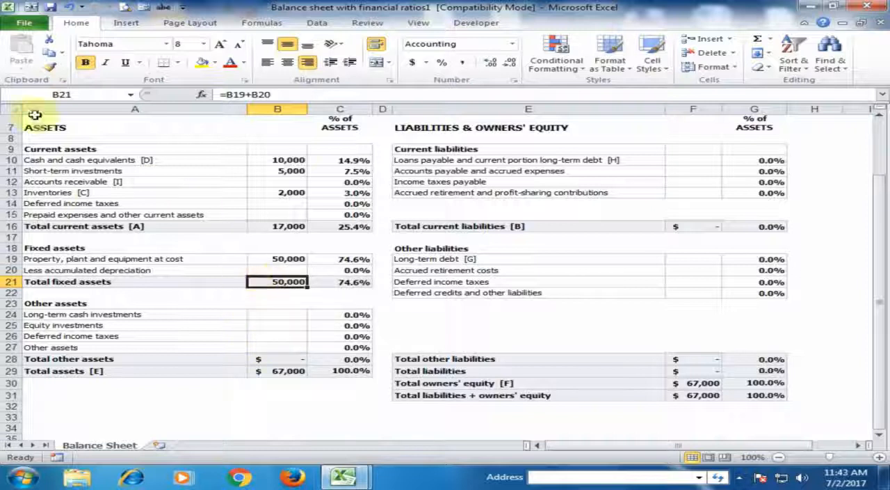
pyautogui.click(50, 67)
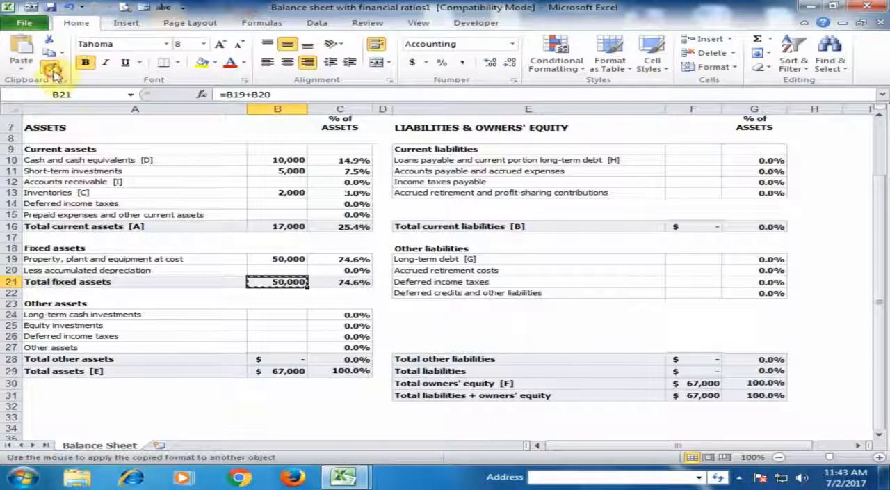
pyautogui.click(285, 359)
pyautogui.click(287, 371)
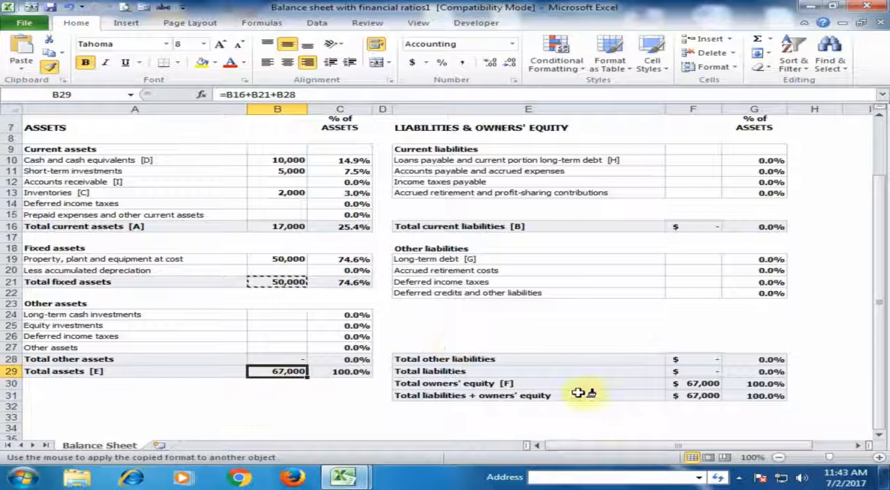
# Copy the symbol-free number format to the liabilities and owners' equity totals in F31, F30, F29, F28 and F16.
pyautogui.click(678, 395)
pyautogui.click(685, 383)
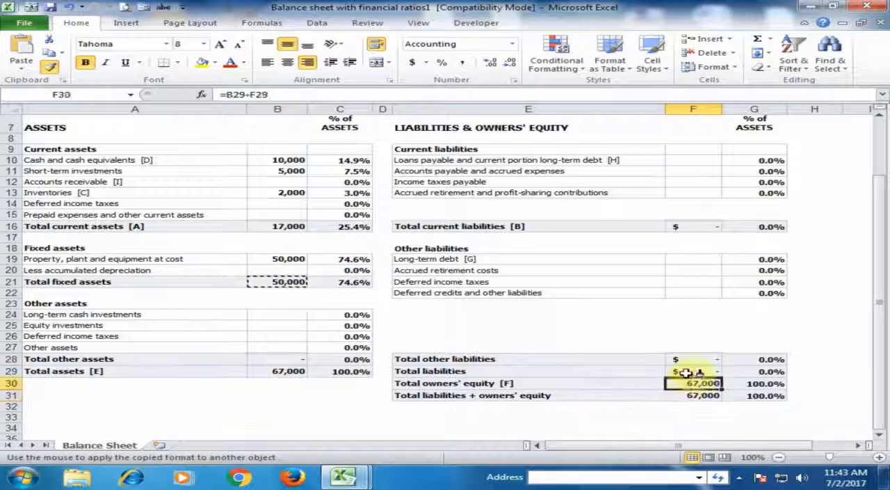
pyautogui.click(687, 371)
pyautogui.click(687, 359)
pyautogui.click(686, 227)
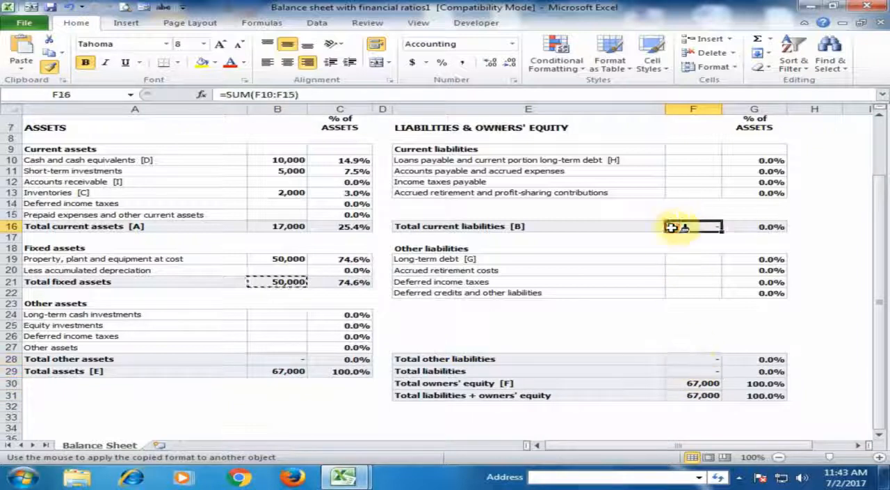
# Apply the symbol-free format to the Working capital amount in F3, autofit column F's width and stop copying the format.
pyautogui.scroll(2, 654, 227)
pyautogui.click(689, 152)
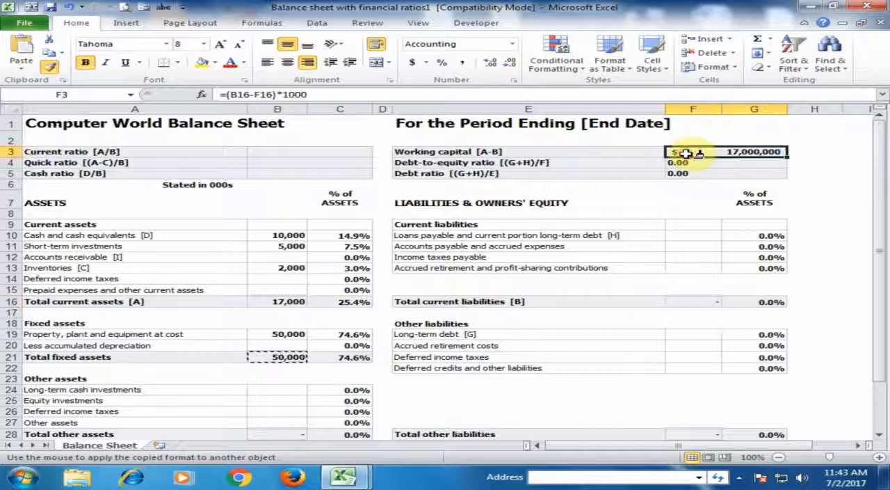
pyautogui.doubleClick(721, 108)
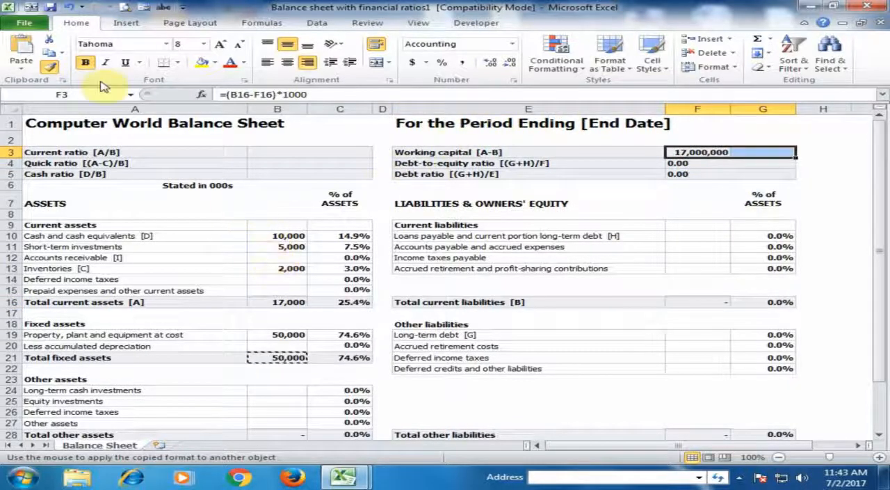
pyautogui.click(49, 66)
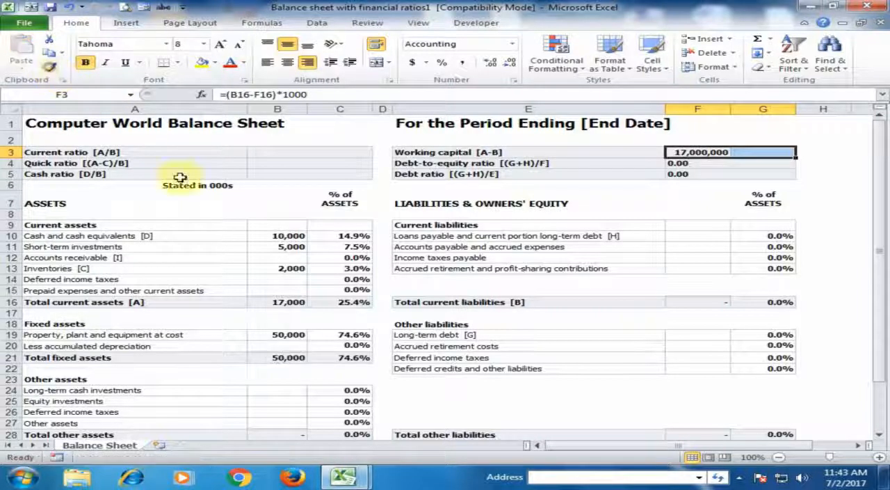
pyautogui.click(244, 270)
pyautogui.scroll(-3, 249, 242)
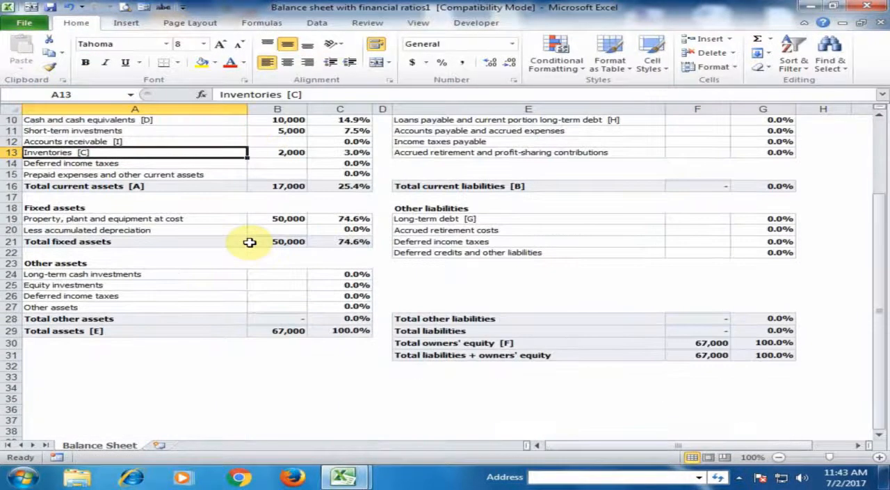
pyautogui.scroll(2, 249, 242)
pyautogui.scroll(1, 249, 242)
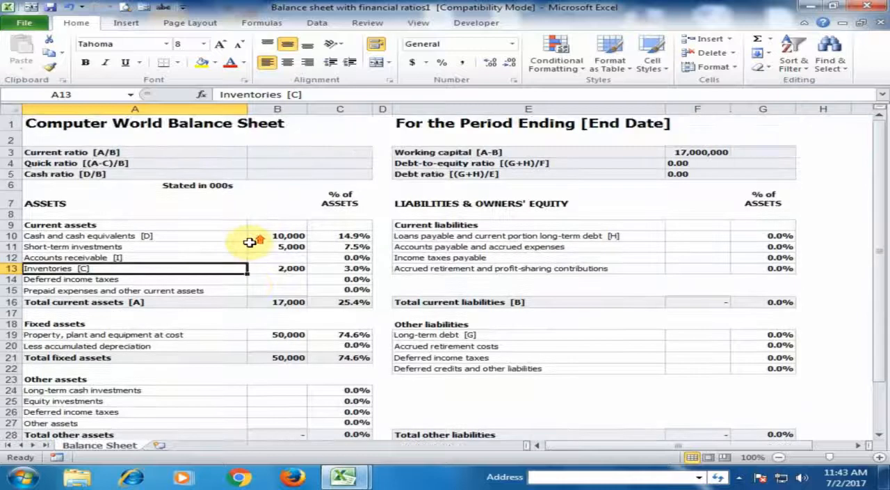
# Enter 2000 for Long-term cash investments in B24 and 3000 for Equity investments in B25.
pyautogui.scroll(-2, 249, 240)
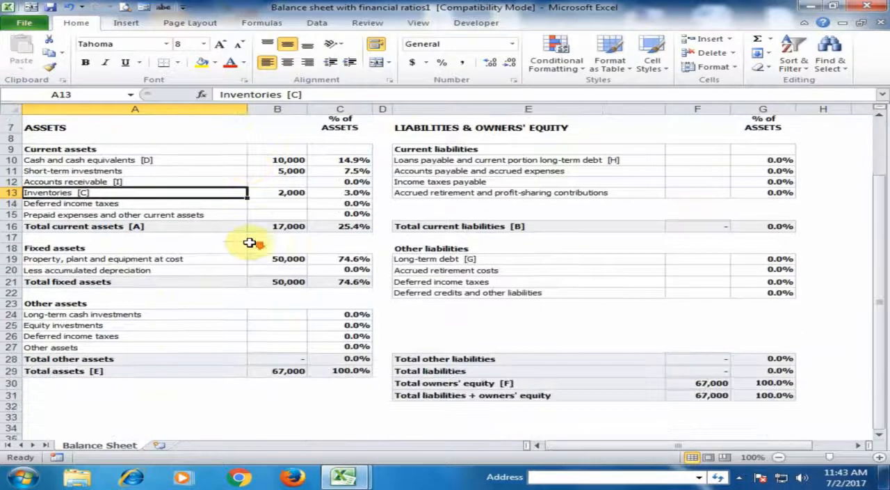
pyautogui.click(293, 317)
pyautogui.write('2')
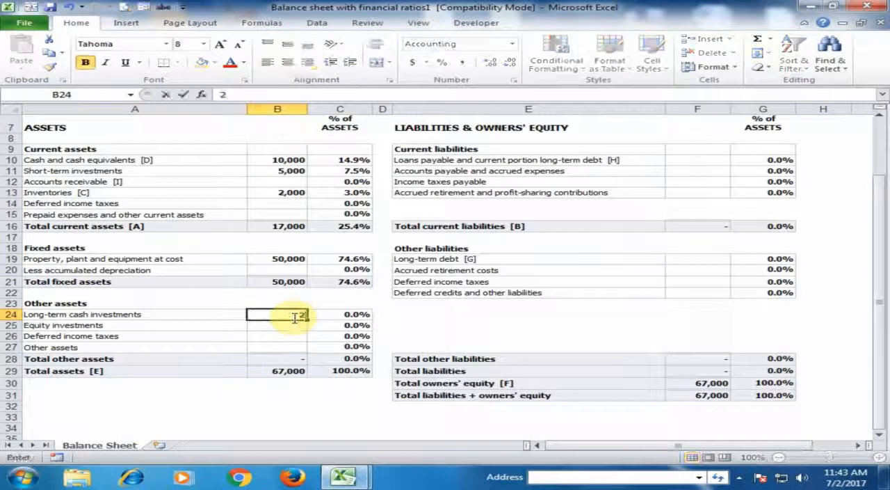
pyautogui.write(',000')
pyautogui.press('Return')
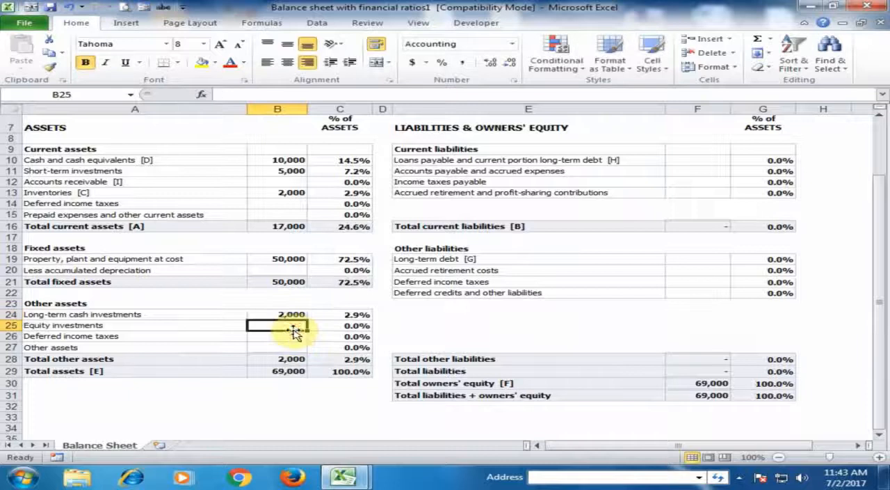
pyautogui.write('3,')
pyautogui.write('000')
pyautogui.press('Return')
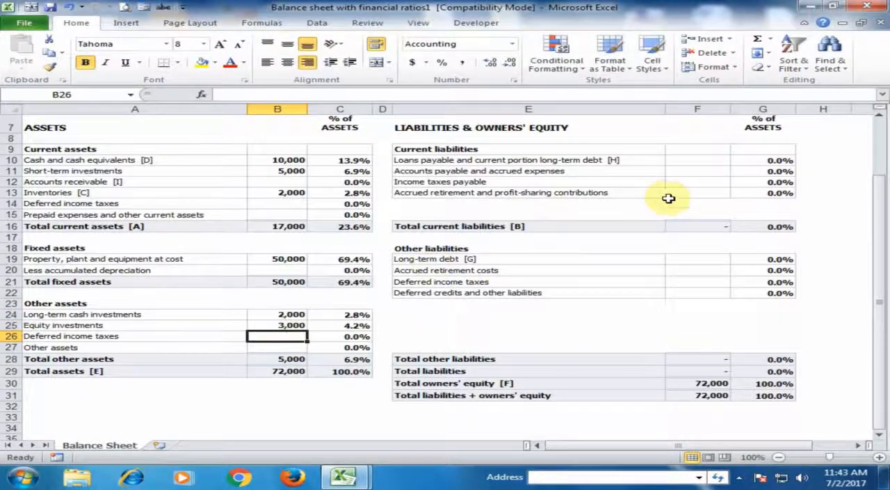
# Enter 6000 for Loans payable and current portion long-term debt in F10 and 2500 for Accounts payable and accrued expenses in F11.
pyautogui.scroll(2, 671, 196)
pyautogui.click(698, 246)
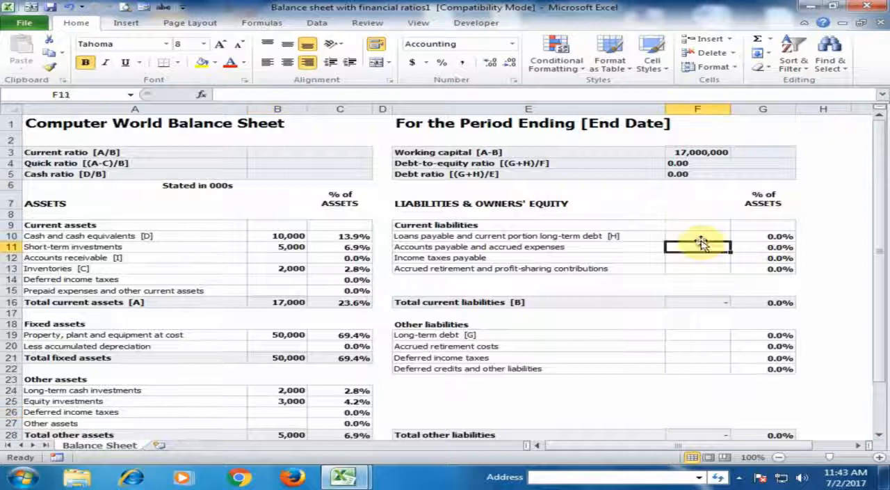
pyautogui.click(701, 237)
pyautogui.write('6,00')
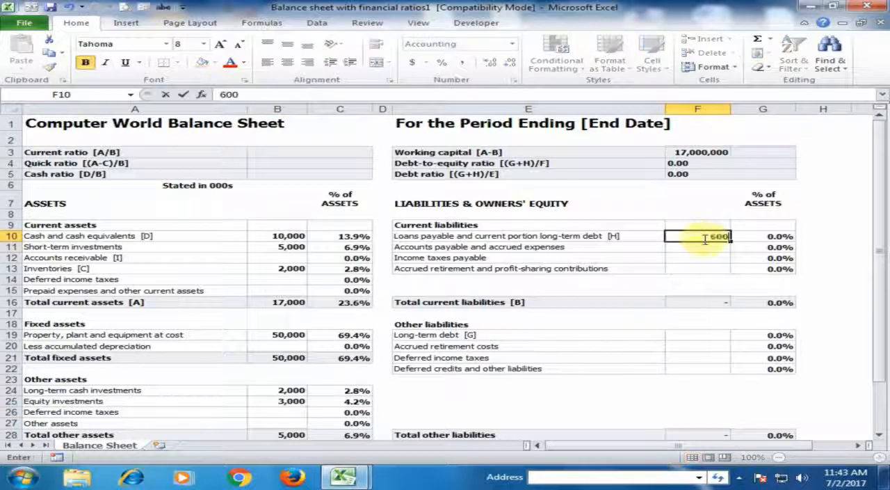
pyautogui.write('0')
pyautogui.click(707, 248)
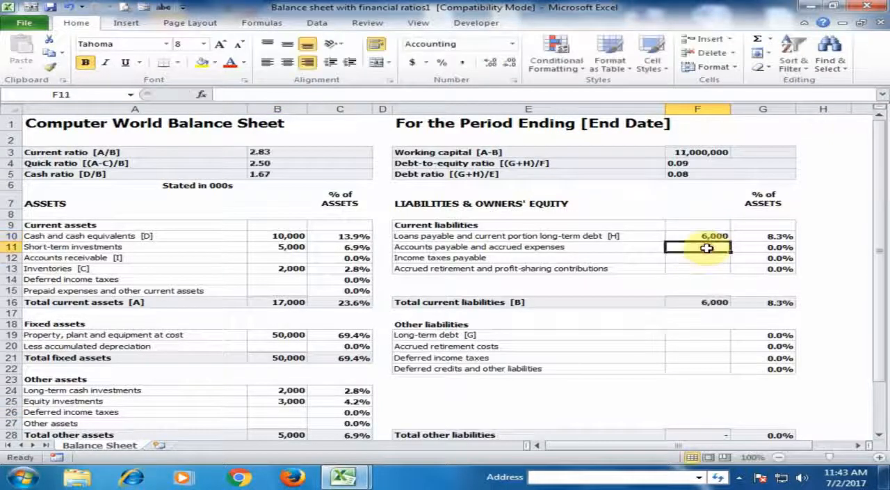
pyautogui.write('25000')
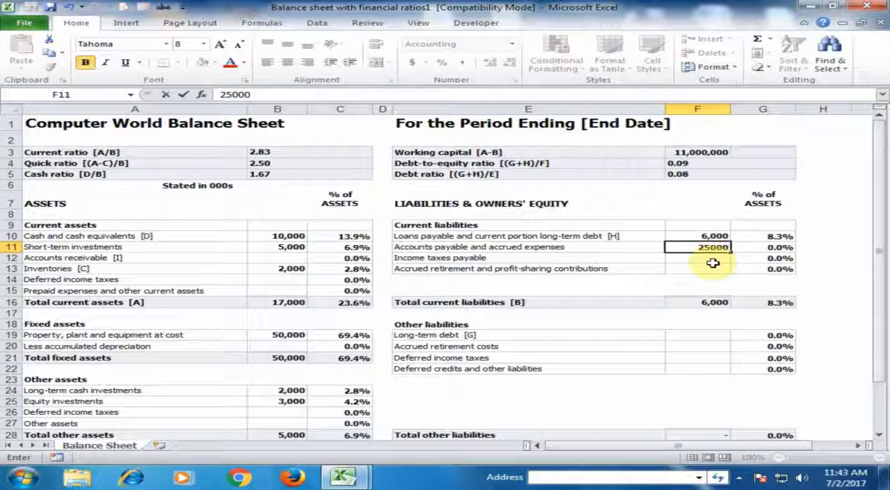
pyautogui.press('BackSpace')
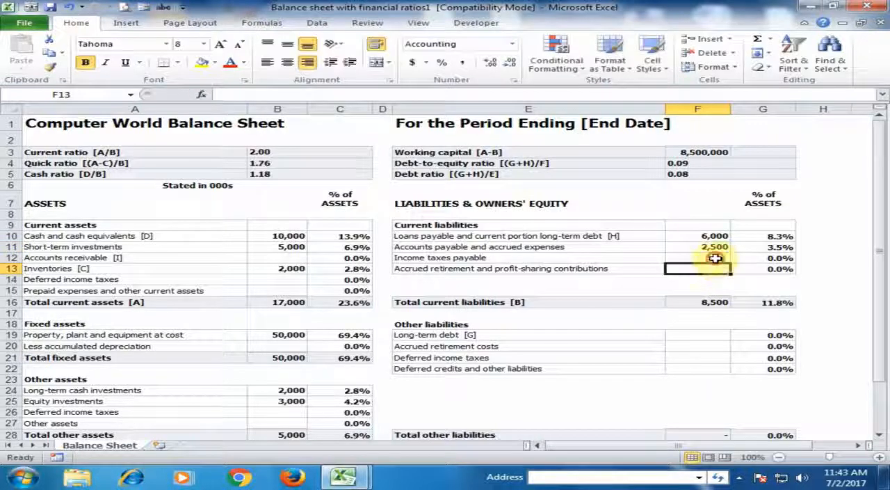
pyautogui.click(716, 258)
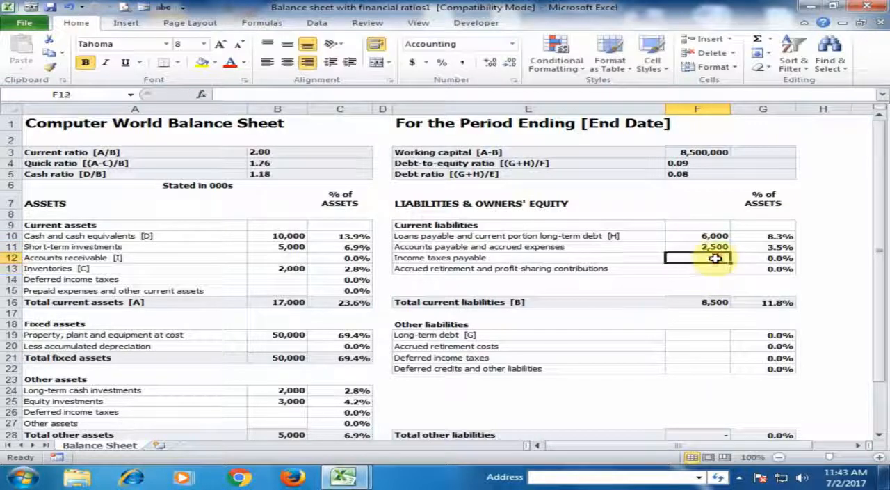
# Enter 3000 for Long-term debt in F19 and 10000 for Accrued retirement costs in F20.
pyautogui.click(716, 333)
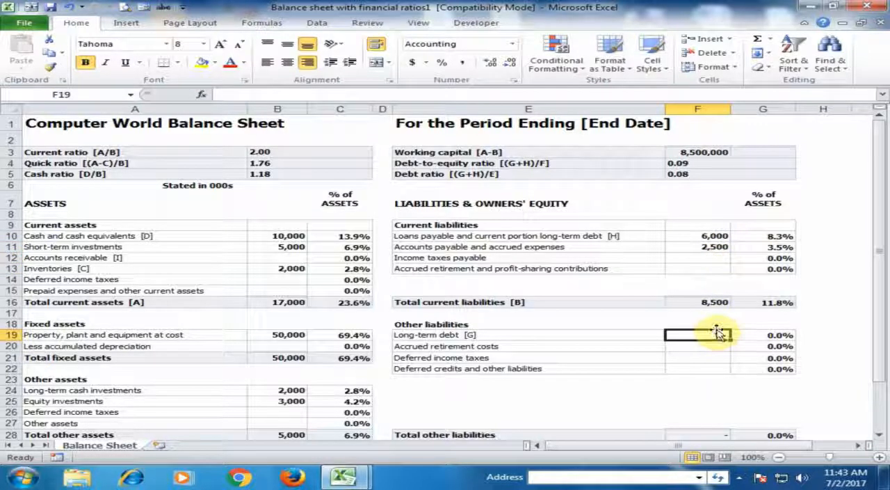
pyautogui.write('3000')
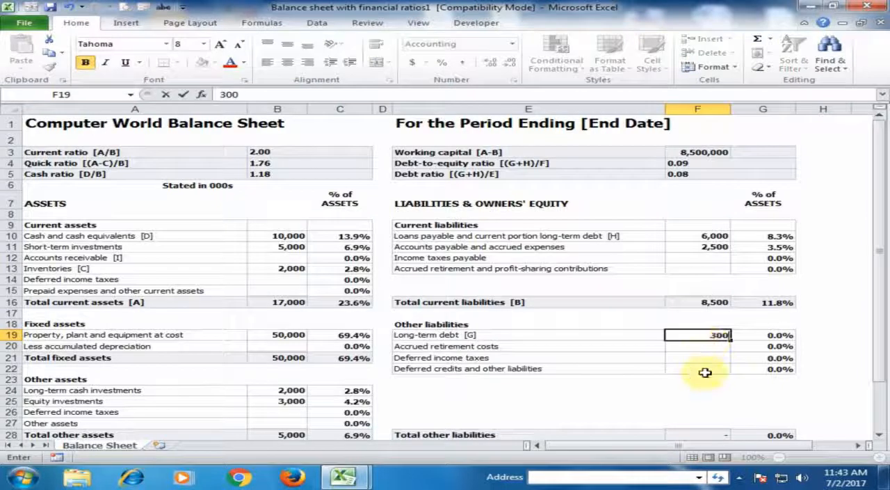
pyautogui.click(709, 346)
pyautogui.write('10000')
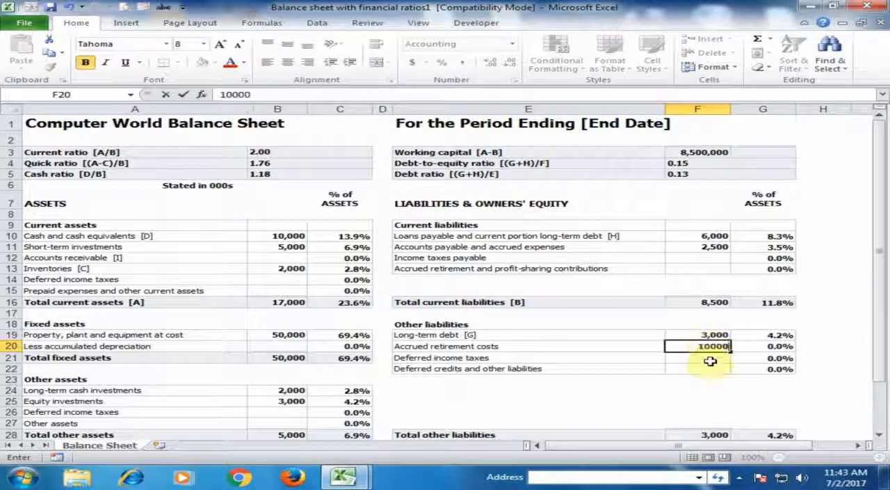
pyautogui.click(710, 359)
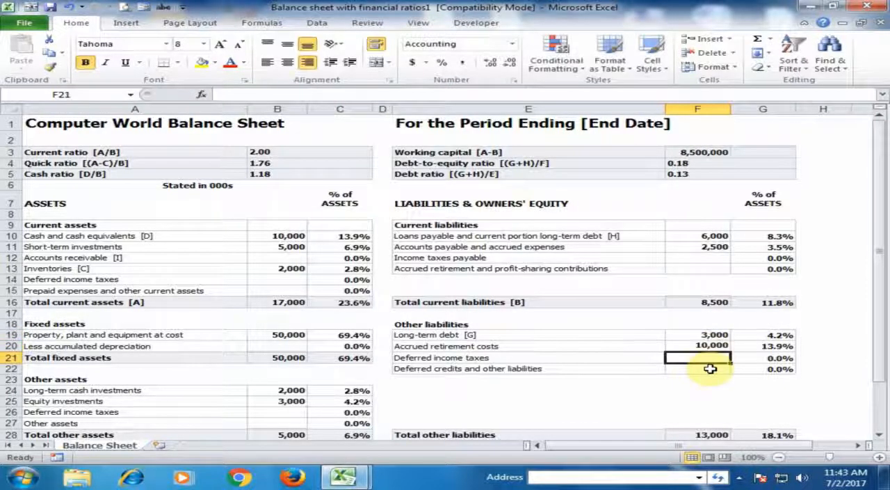
# Compare the Total liabilities + owners' equity amount in F31 with the Total assets amount in B29.
pyautogui.scroll(-2, 667, 358)
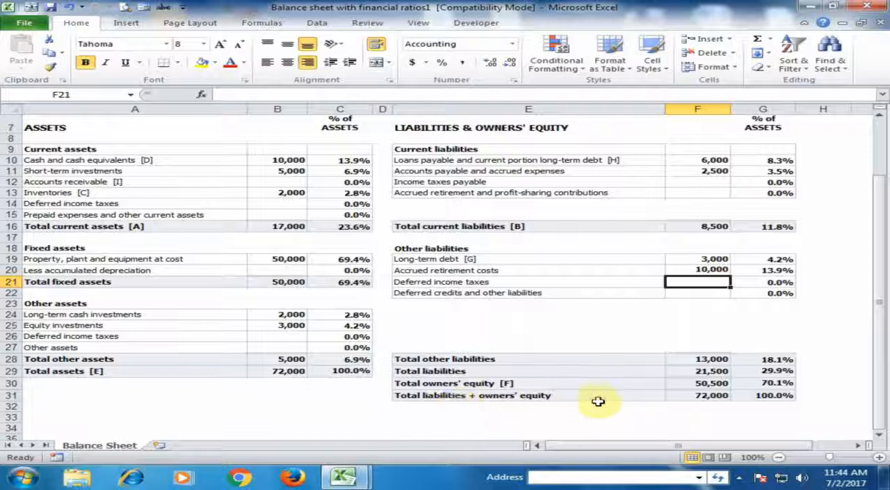
pyautogui.click(693, 395)
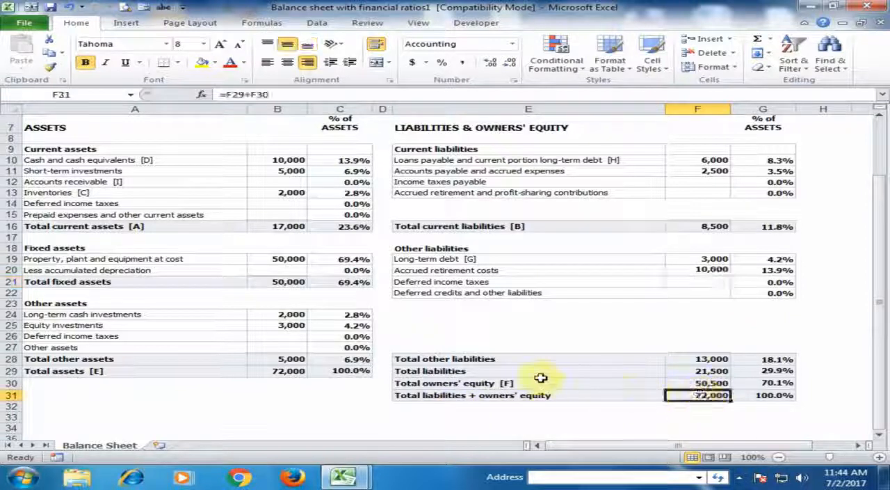
pyautogui.click(286, 371)
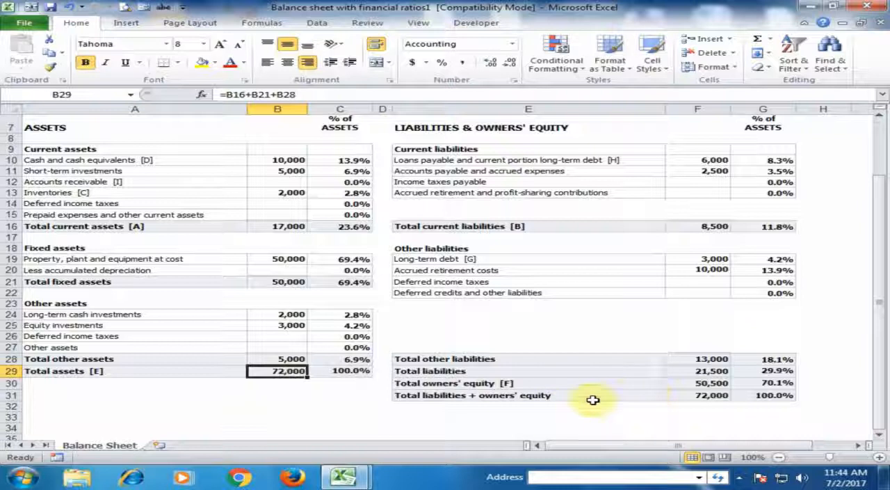
pyautogui.click(716, 394)
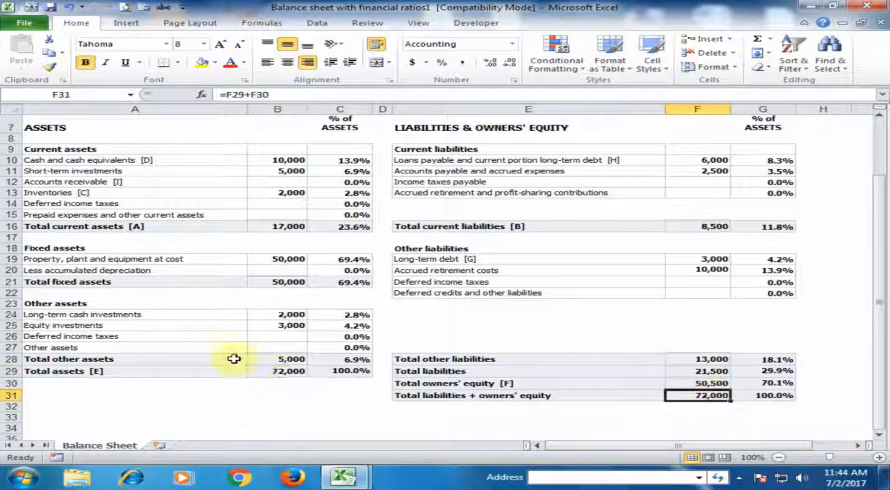
pyautogui.click(295, 372)
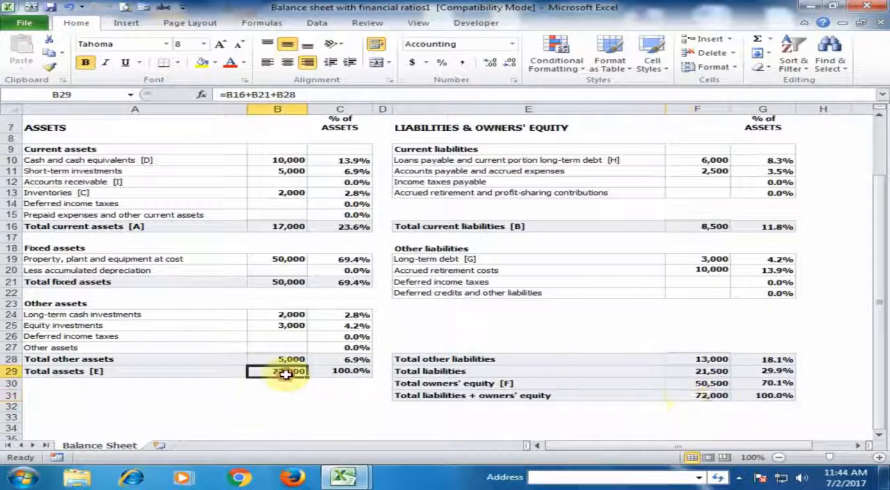
pyautogui.click(702, 395)
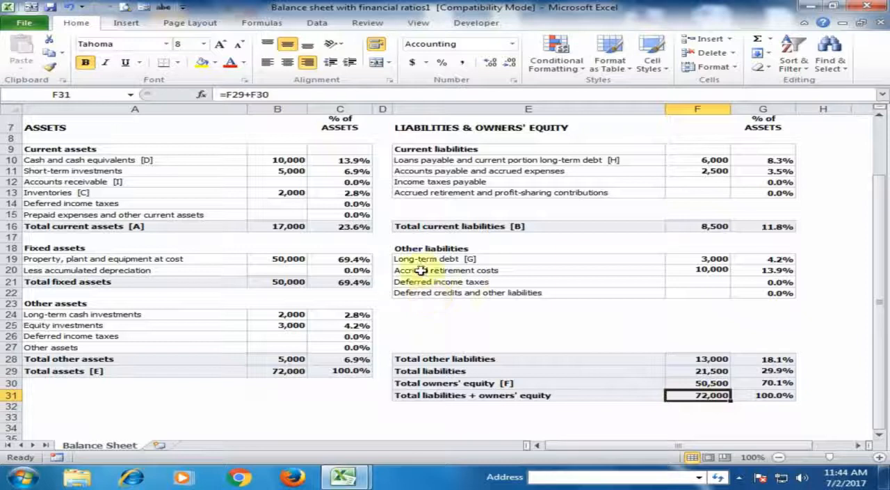
pyautogui.scroll(2, 507, 280)
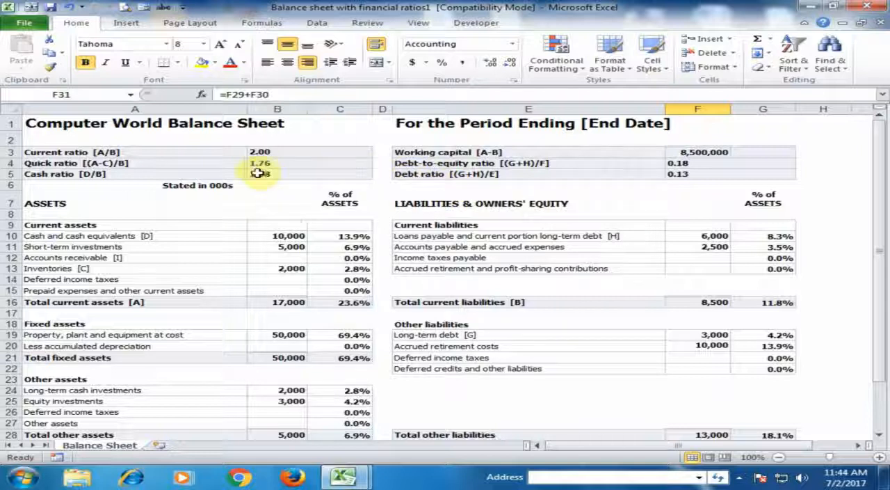
pyautogui.click(206, 259)
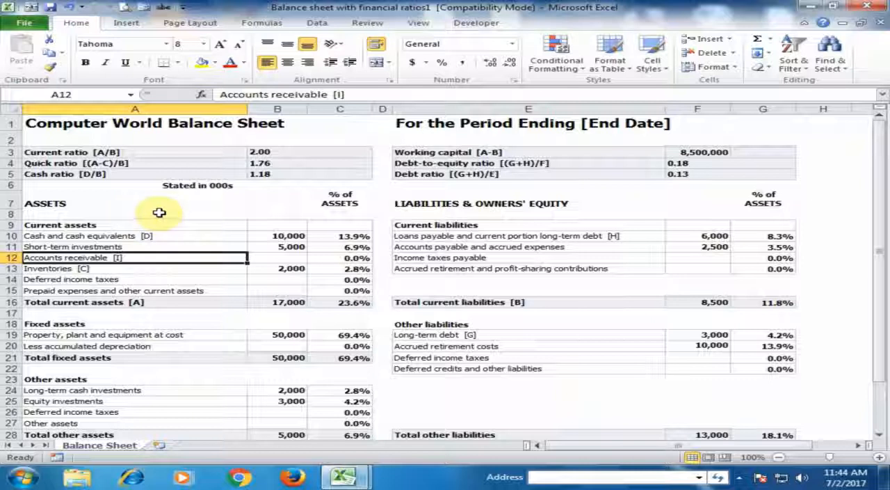
pyautogui.scroll(-4, 159, 212)
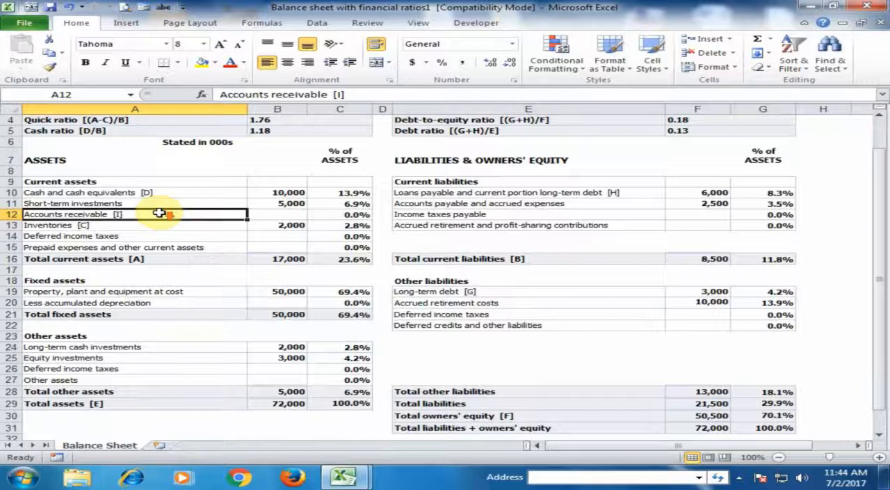
pyautogui.scroll(4, 159, 210)
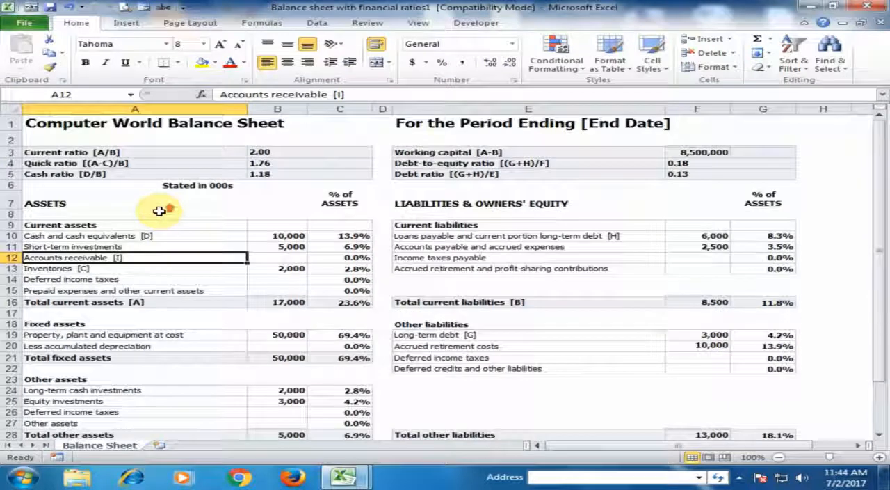